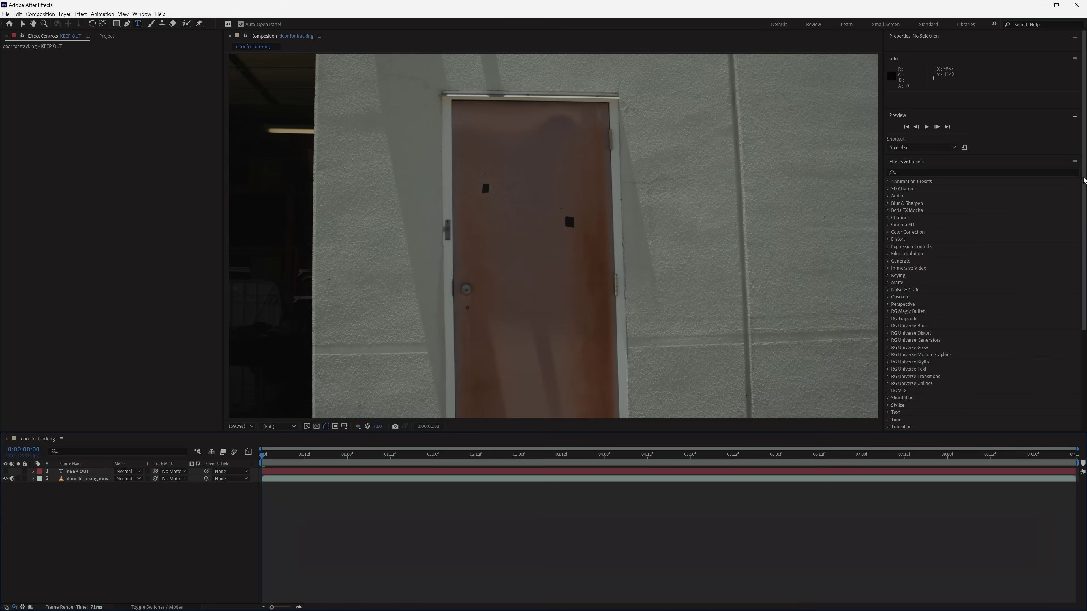
# - Switch to the Motion Tracking workspace, preview the door clip and start a motion track on it
pyautogui.scroll(-3, 983, 194)
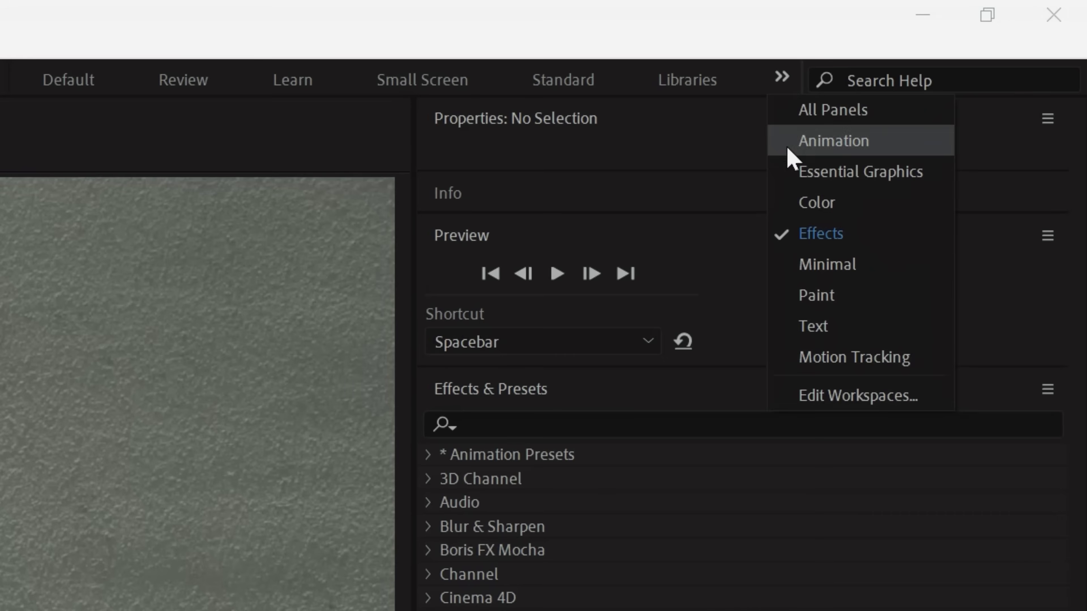
pyautogui.click(826, 358)
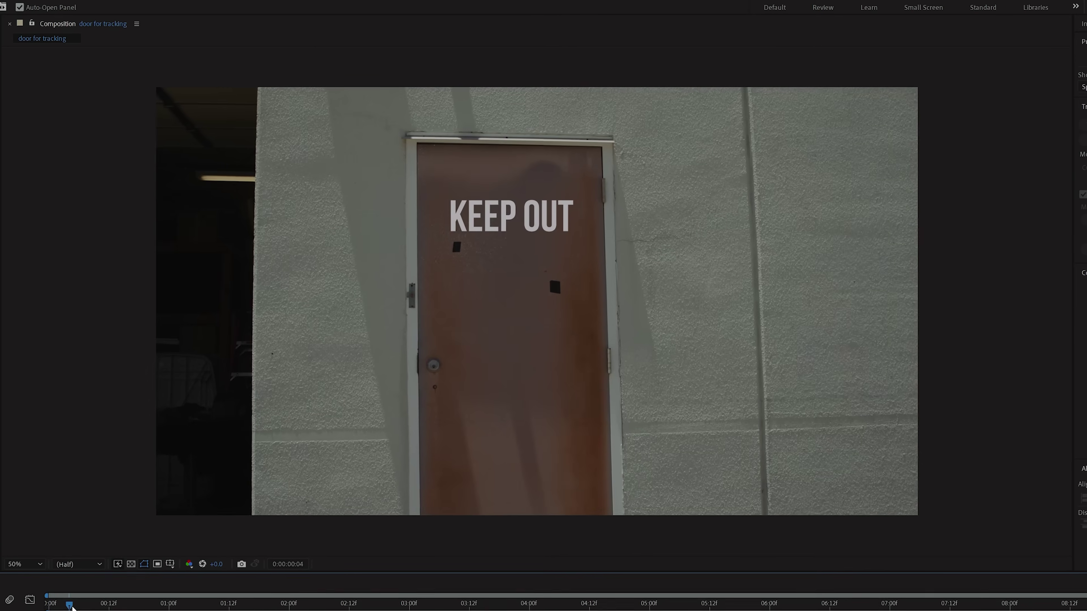
pyautogui.moveTo(327, 608); pyautogui.dragTo(248, 606)
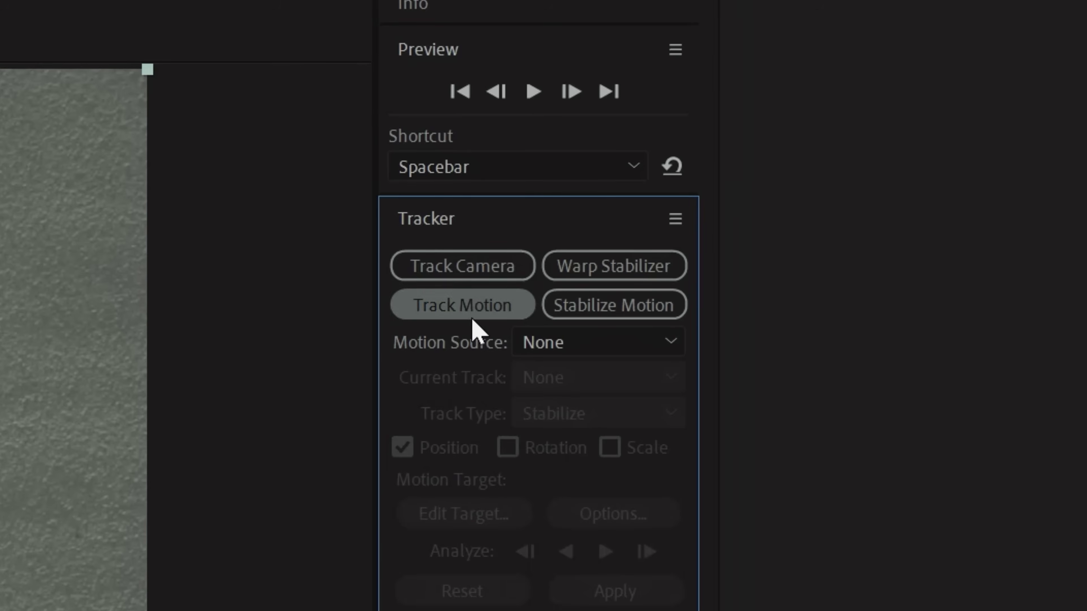
pyautogui.click(472, 319)
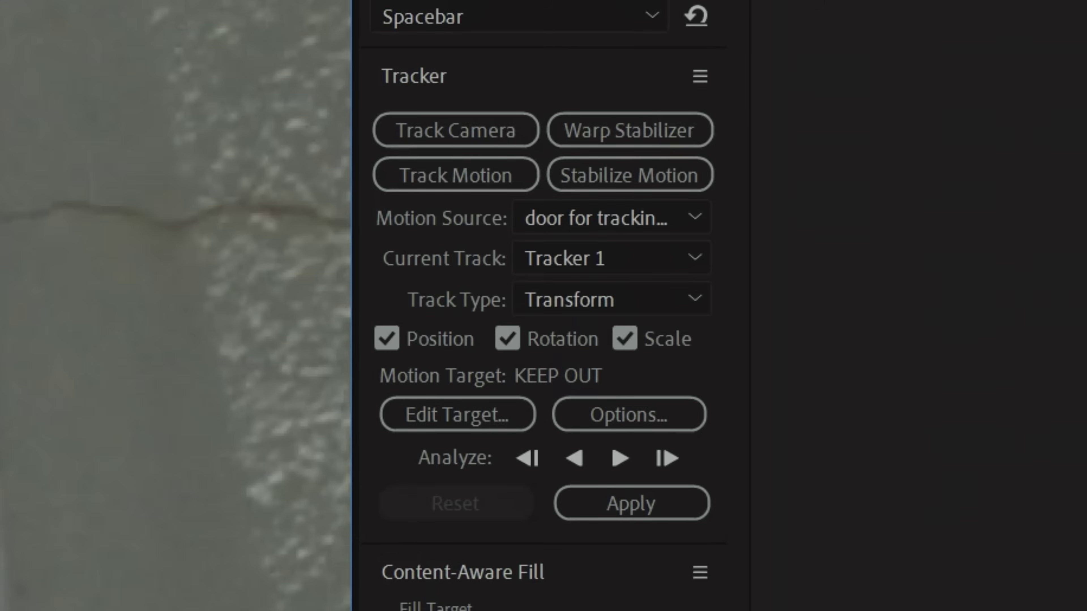
# - Analyze Tracker 1's door track points forward through the clip
pyautogui.click(620, 459)
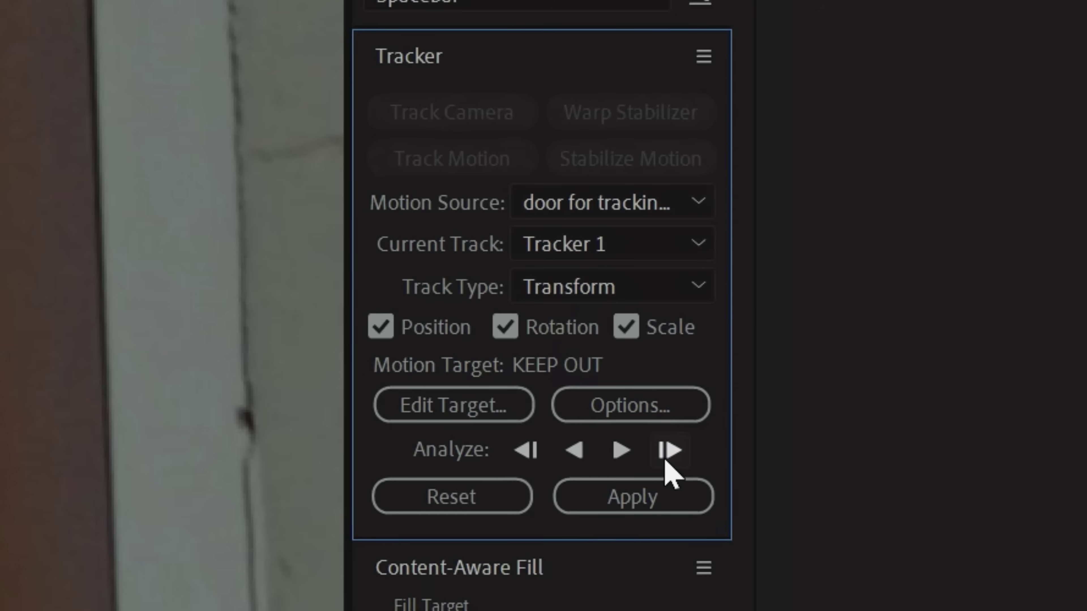
# - Continue the forward analysis to the clip's end, moving Track Point 2 back onto its door mark
pyautogui.click(666, 462)
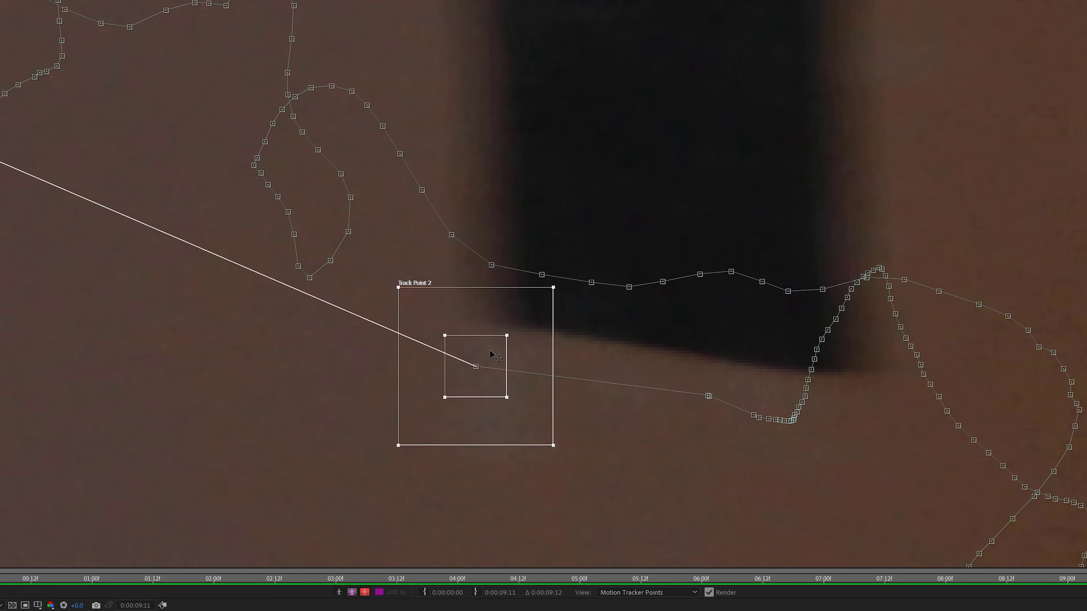
pyautogui.moveTo(491, 353); pyautogui.dragTo(545, 304)
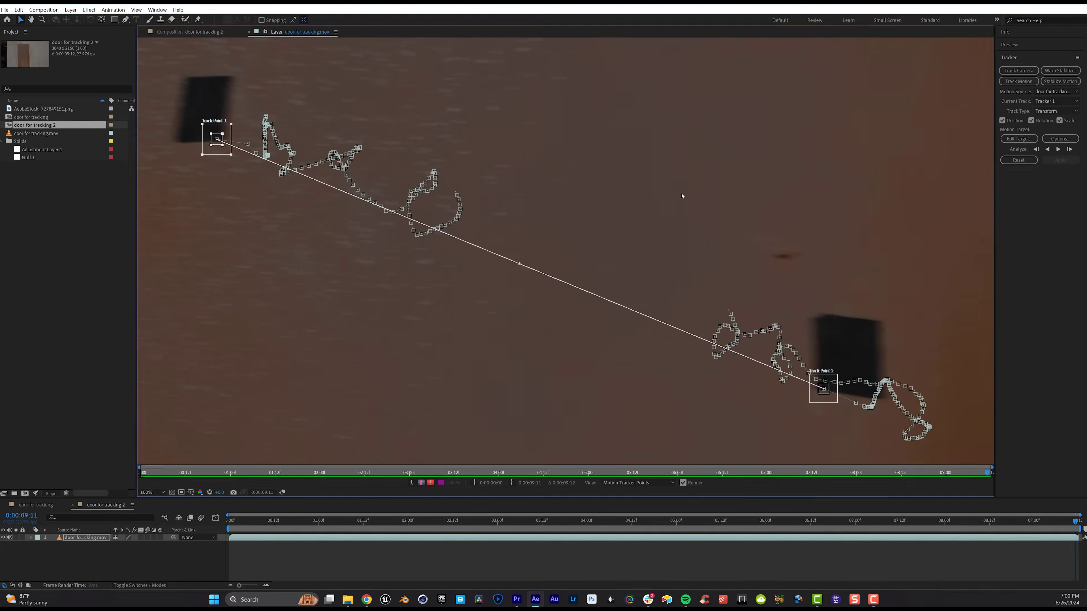
pyautogui.scroll(-3, 684, 194)
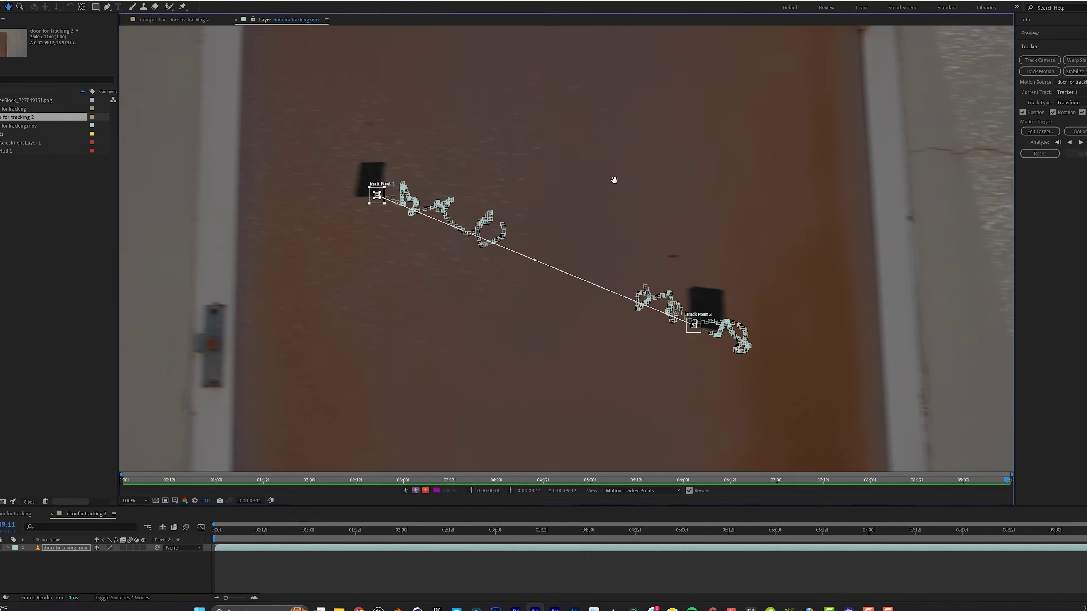
pyautogui.click(55, 1)
# - Create a Null 1 object and set it as Tracker 1's motion target
pyautogui.moveTo(81, 10)
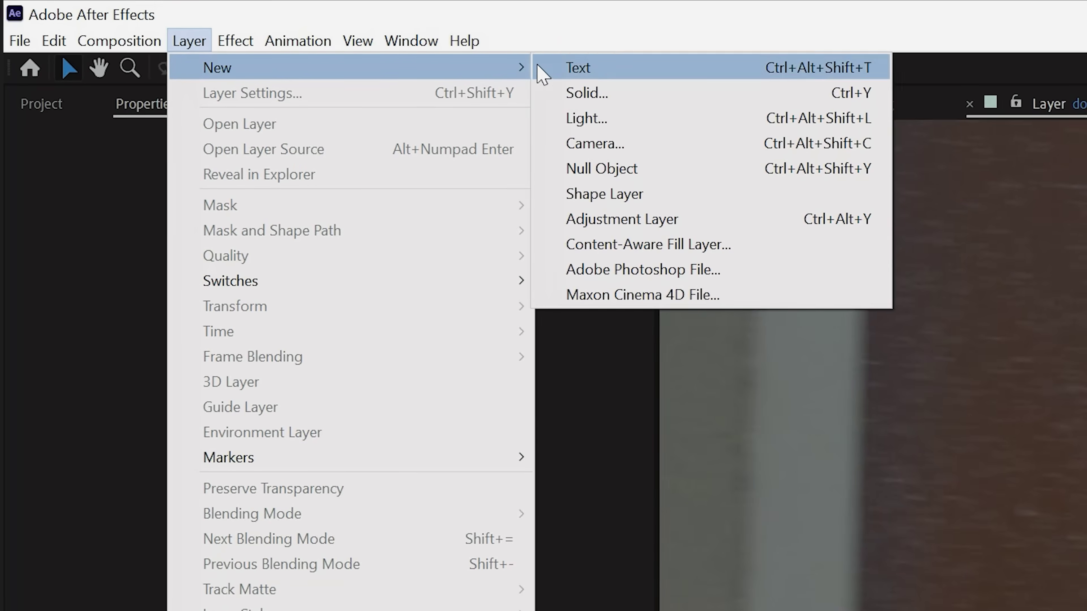
pyautogui.click(665, 169)
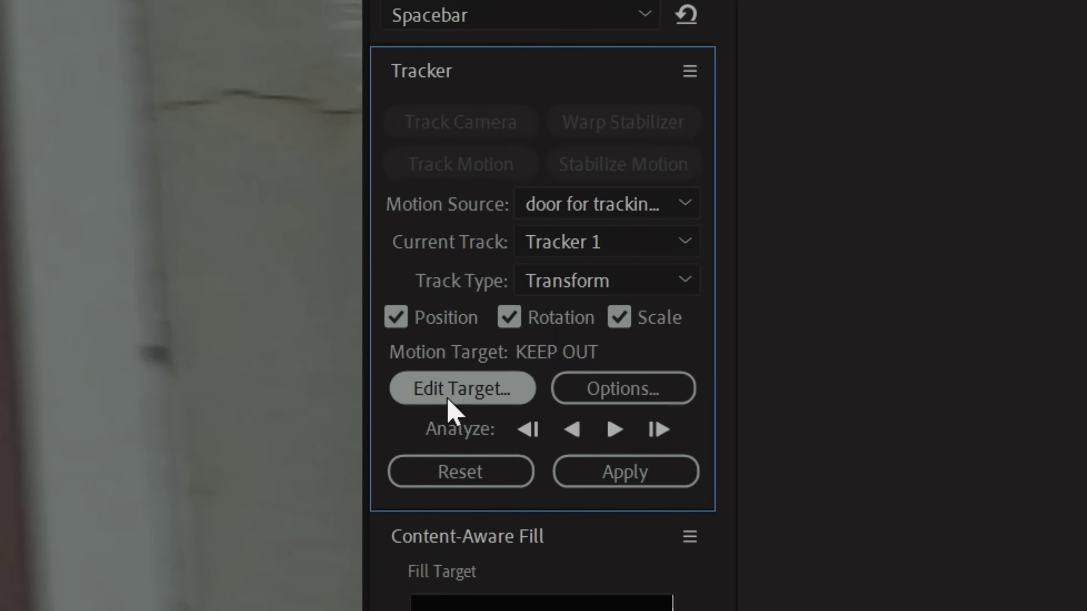
pyautogui.click(461, 401)
pyautogui.click(730, 272)
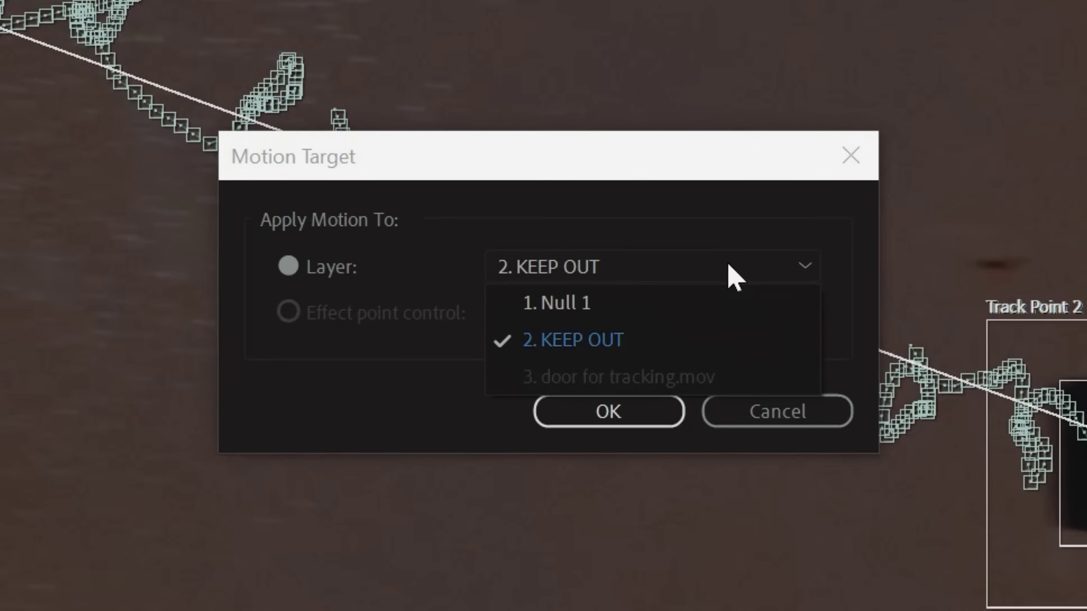
pyautogui.click(596, 304)
pyautogui.click(616, 413)
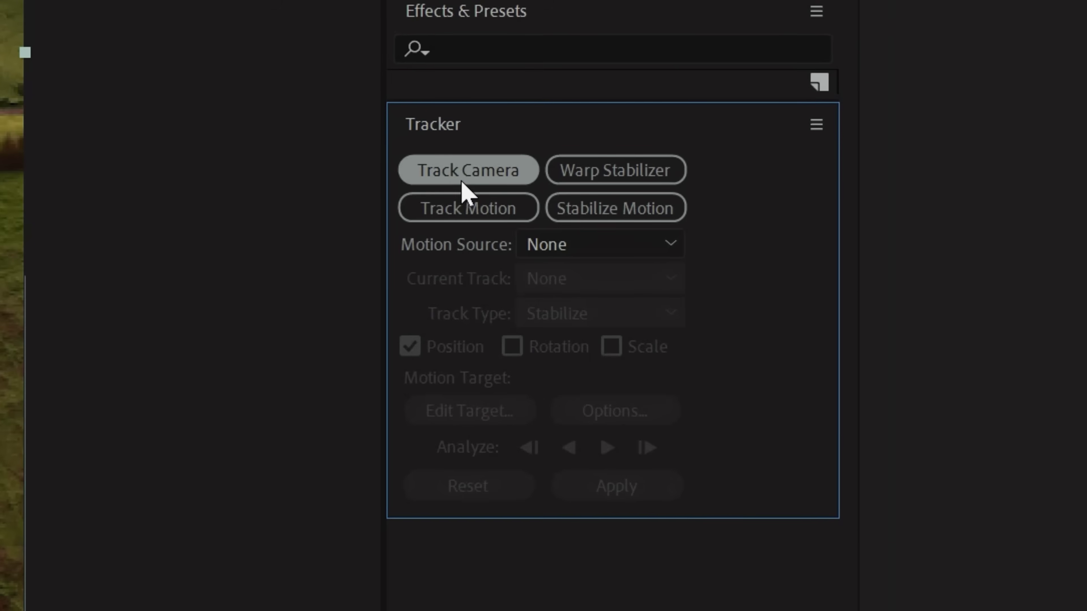
# - Apply the 3D Camera Tracker from the Perspective effects to the aerial Sao Miguel footage
pyautogui.click(463, 184)
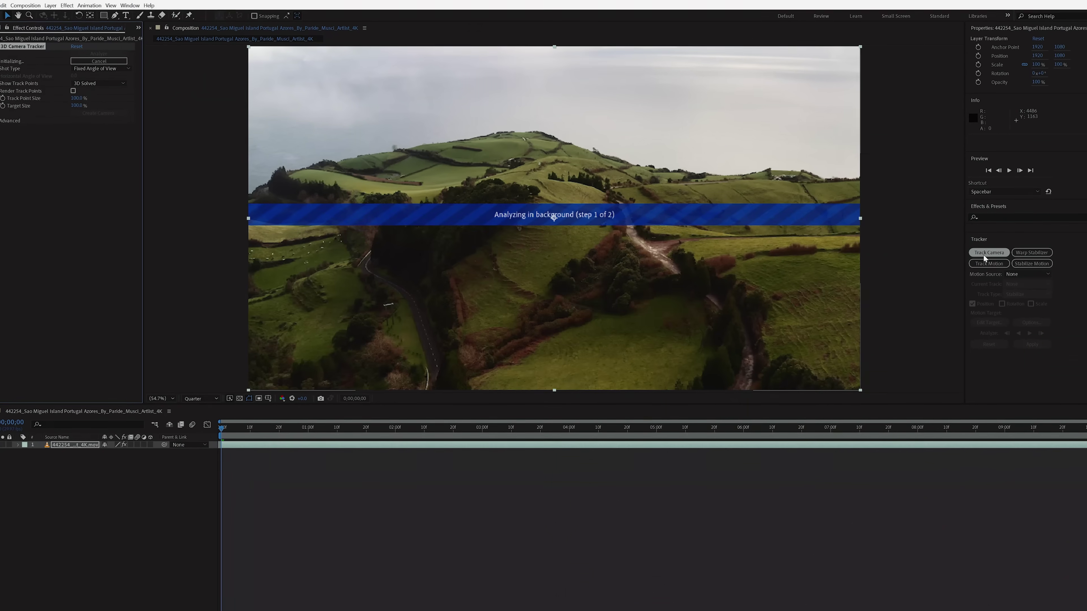
pyautogui.click(66, 5)
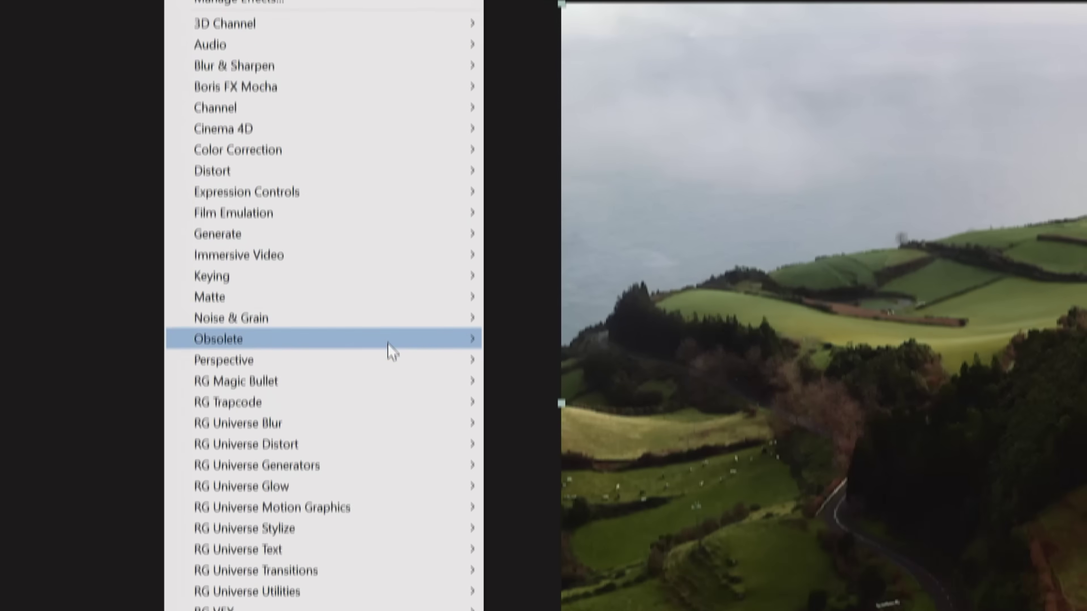
pyautogui.moveTo(176, 197)
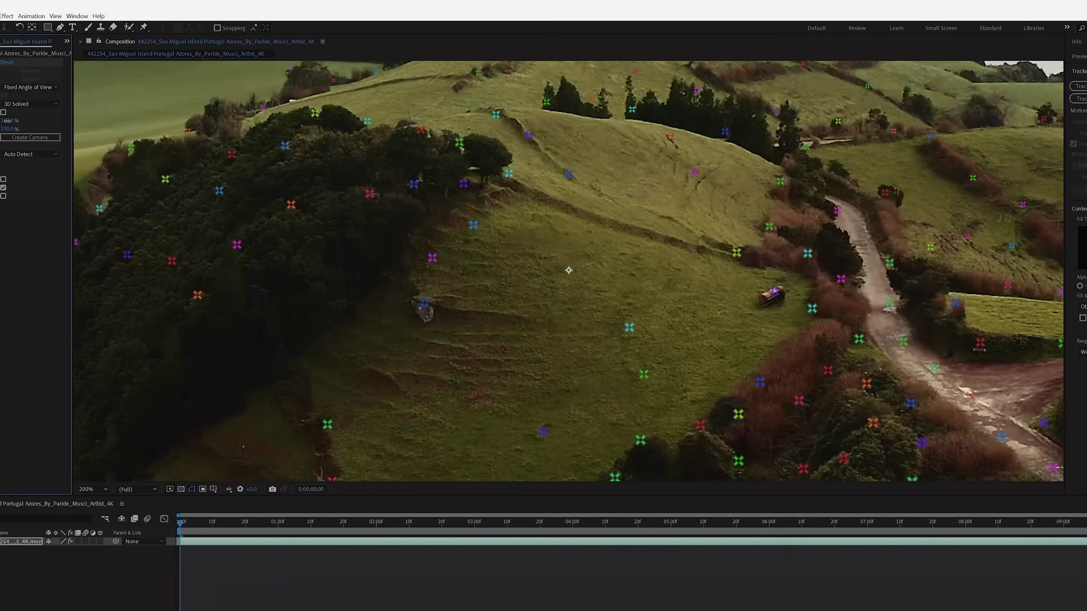
# - Enlarge the track points to 296% and select several hillside track points
pyautogui.moveTo(594, 278); pyautogui.dragTo(934, 281)
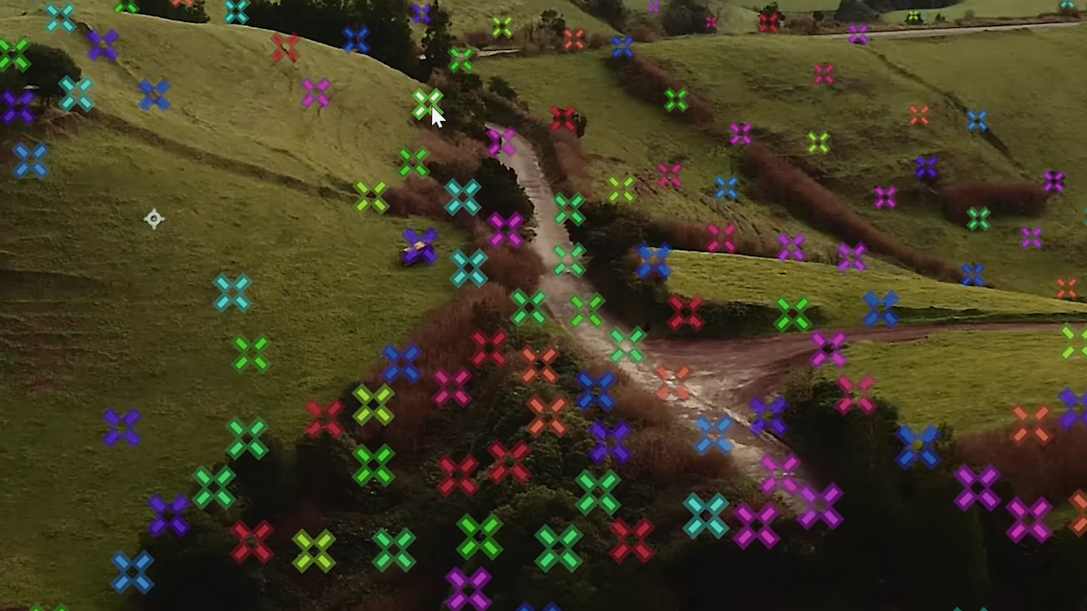
pyautogui.keyDown('ctrl'); pyautogui.click(427, 103); pyautogui.keyUp('ctrl')
pyautogui.keyDown('ctrl'); pyautogui.click(413, 161); pyautogui.keyUp('ctrl')
pyautogui.keyDown('ctrl'); pyautogui.click(369, 195); pyautogui.keyUp('ctrl')
pyautogui.keyDown('ctrl'); pyautogui.click(585, 309); pyautogui.keyUp('ctrl')
pyautogui.keyDown('ctrl'); pyautogui.click(627, 345); pyautogui.keyUp('ctrl')
pyautogui.keyDown('ctrl'); pyautogui.click(621, 189); pyautogui.keyUp('ctrl')
# - Add more points to the selection and create the 3D Tracker Camera from them
pyautogui.keyDown('ctrl'); pyautogui.click(675, 101); pyautogui.keyUp('ctrl')
pyautogui.keyDown('ctrl'); pyautogui.click(501, 26); pyautogui.keyUp('ctrl')
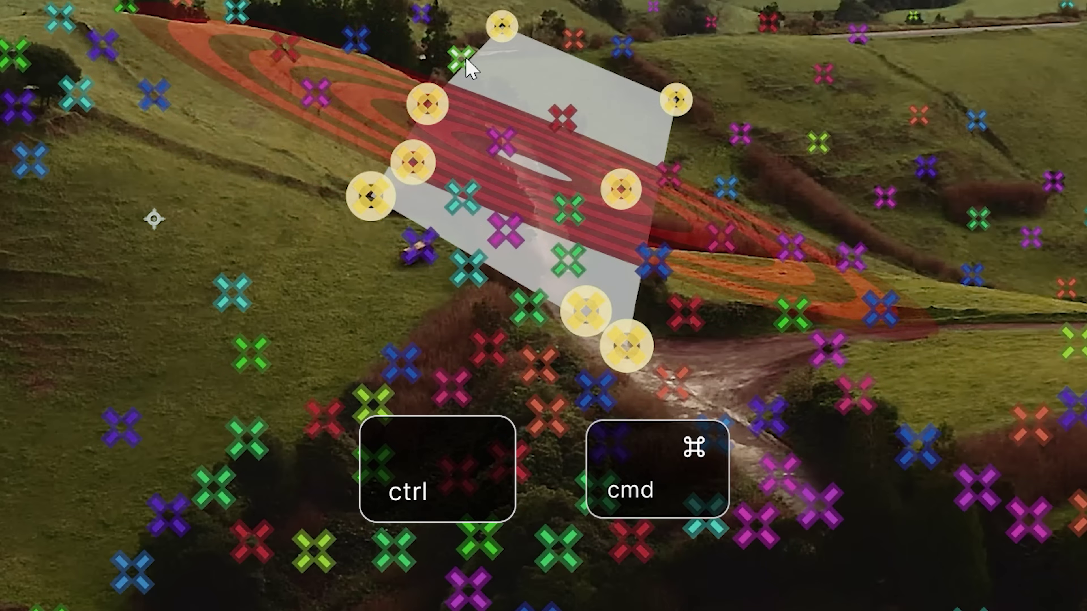
pyautogui.moveTo(461, 64)
pyautogui.mouseDown()
pyautogui.moveTo(417, 425)
pyautogui.moveTo(460, 62)
pyautogui.mouseUp()
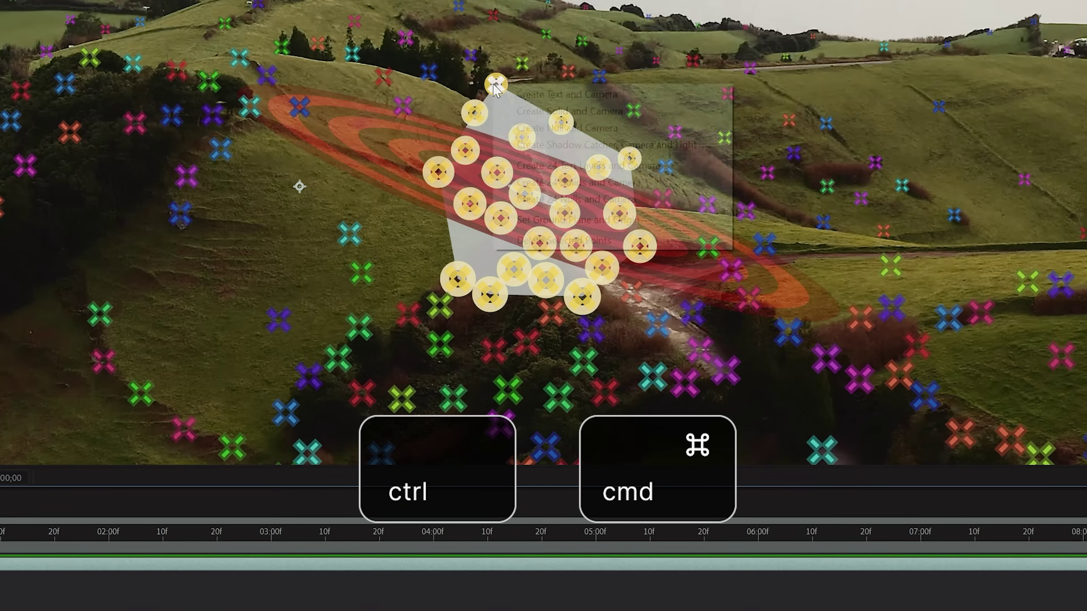
pyautogui.rightClick(496, 86)
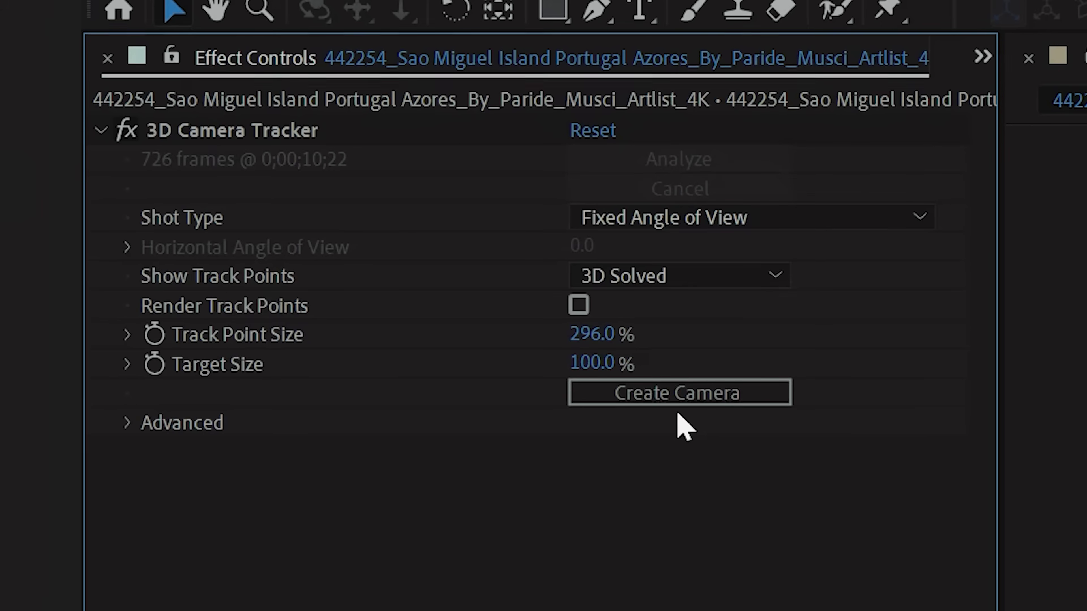
pyautogui.click(679, 406)
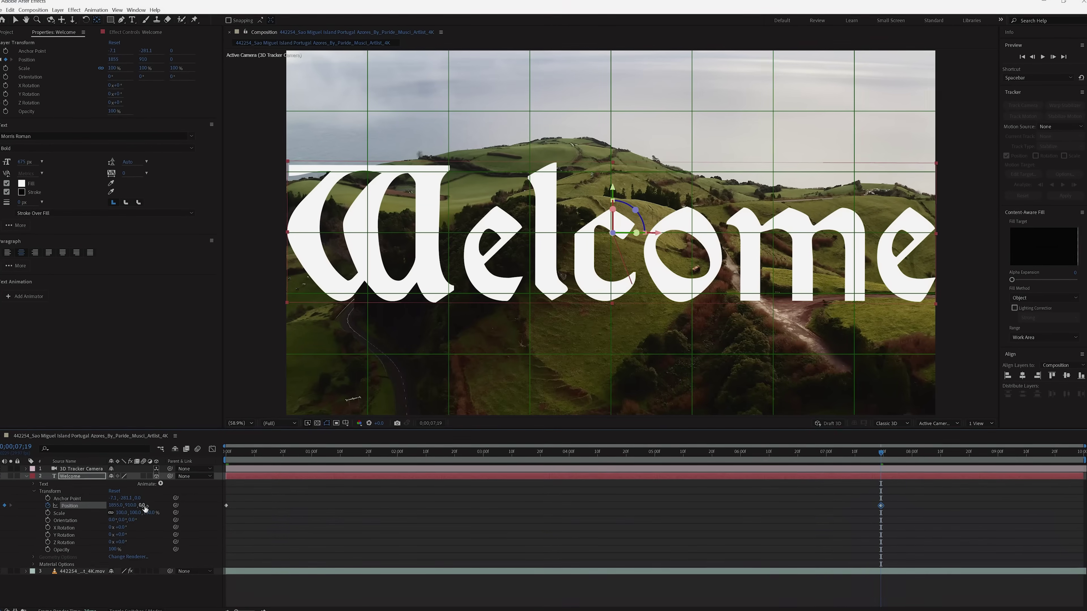
# - Adjust the Welcome title's Z depth back and forth, settling at -826.4
pyautogui.moveTo(140, 505); pyautogui.dragTo(92, 511)
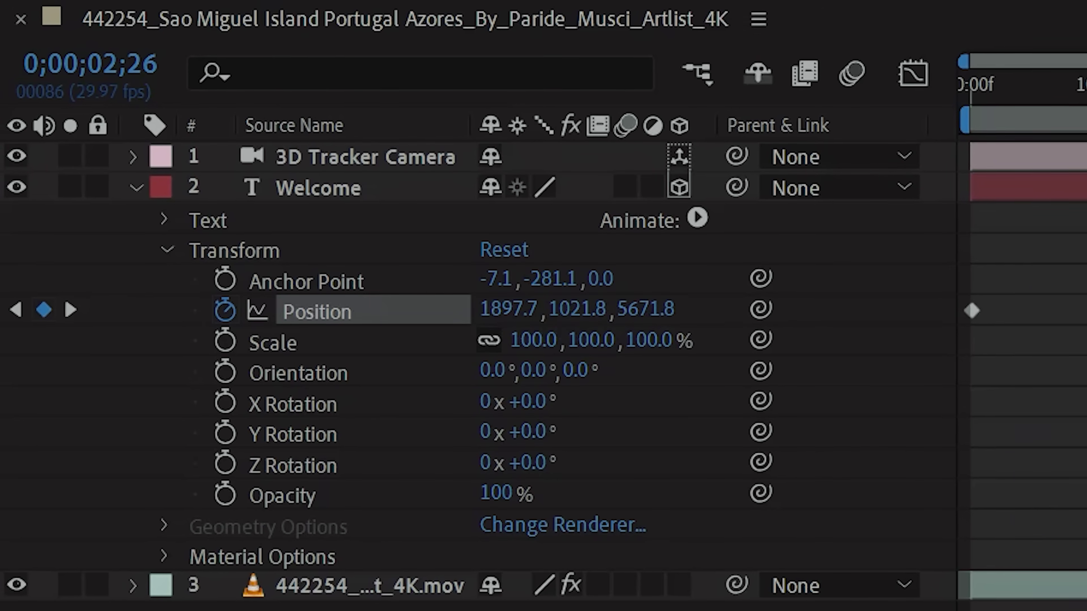
pyautogui.moveTo(645, 308); pyautogui.dragTo(755, 309)
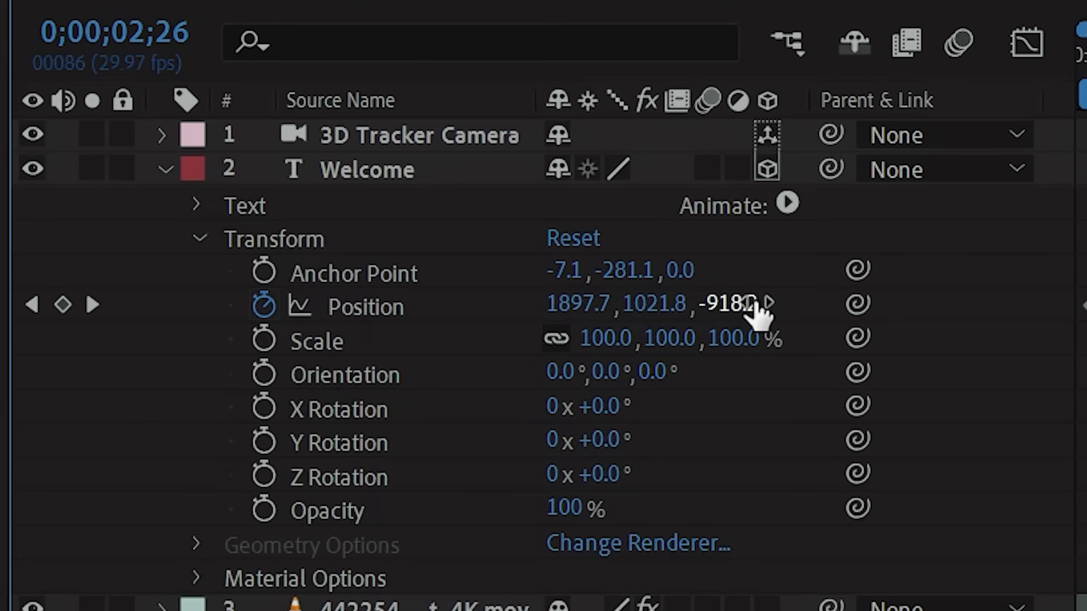
pyautogui.moveTo(754, 307); pyautogui.dragTo(723, 304)
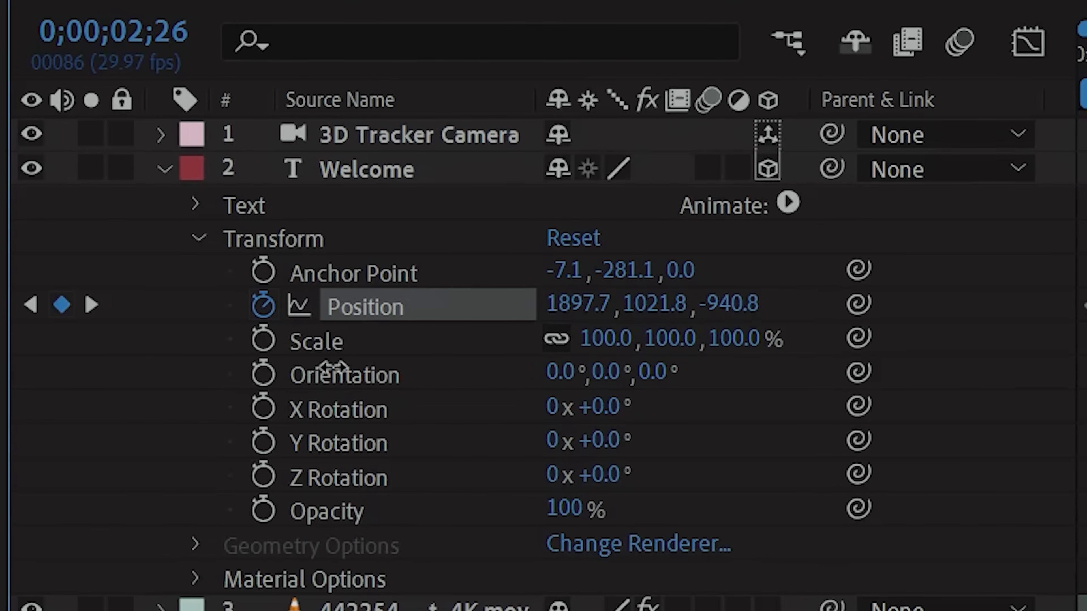
pyautogui.moveTo(332, 366); pyautogui.dragTo(12, 461)
pyautogui.moveTo(948, 412); pyautogui.dragTo(967, 412)
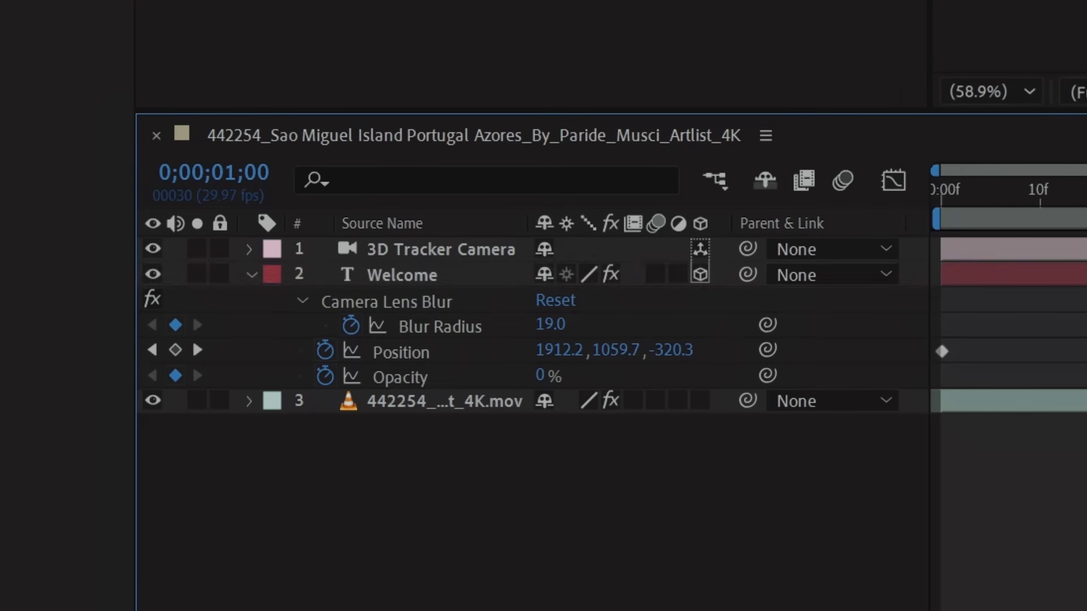
# - Move the Welcome title's blur and opacity keyframes to the current time and reduce Blur Radius to 54
pyautogui.moveTo(978, 315); pyautogui.dragTo(941, 398)
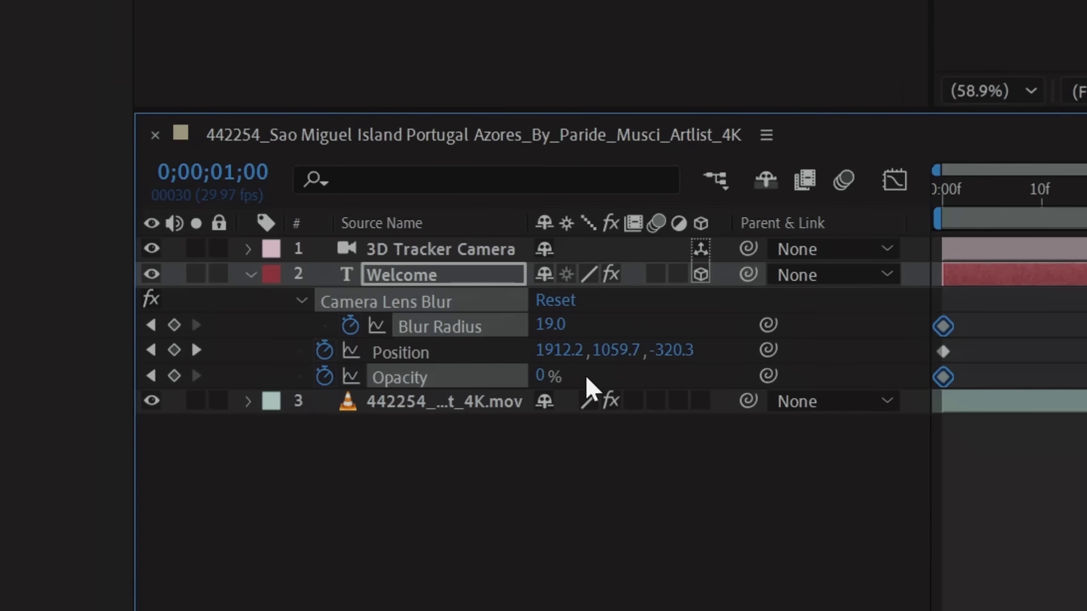
pyautogui.moveTo(540, 376); pyautogui.dragTo(584, 377)
pyautogui.moveTo(551, 324); pyautogui.dragTo(590, 327)
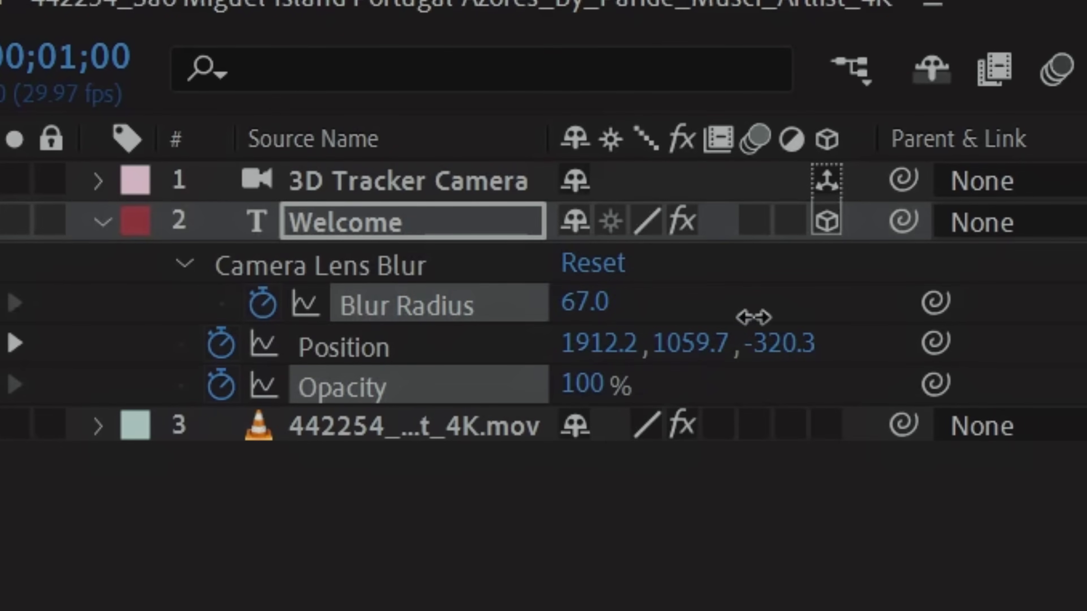
pyautogui.moveTo(754, 318); pyautogui.dragTo(721, 316)
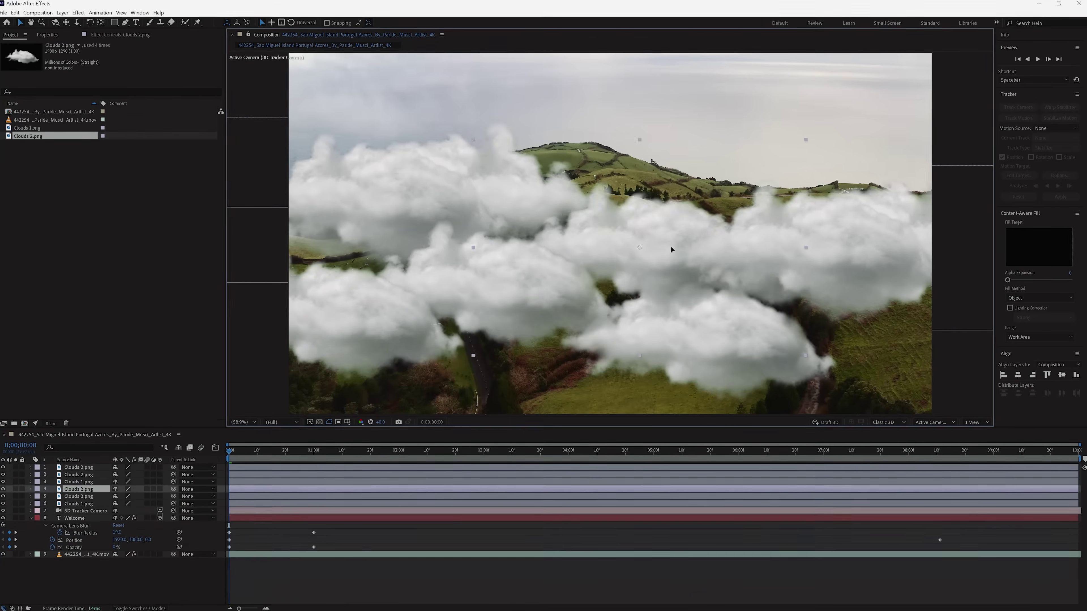